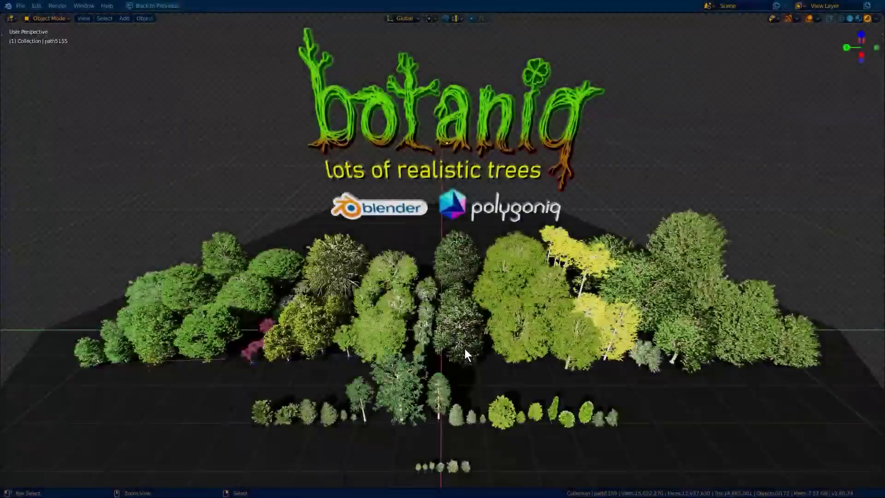
# Convert the linked tree to editable and add a Loop wind animation to it.
pyautogui.scroll(10, 463, 253)
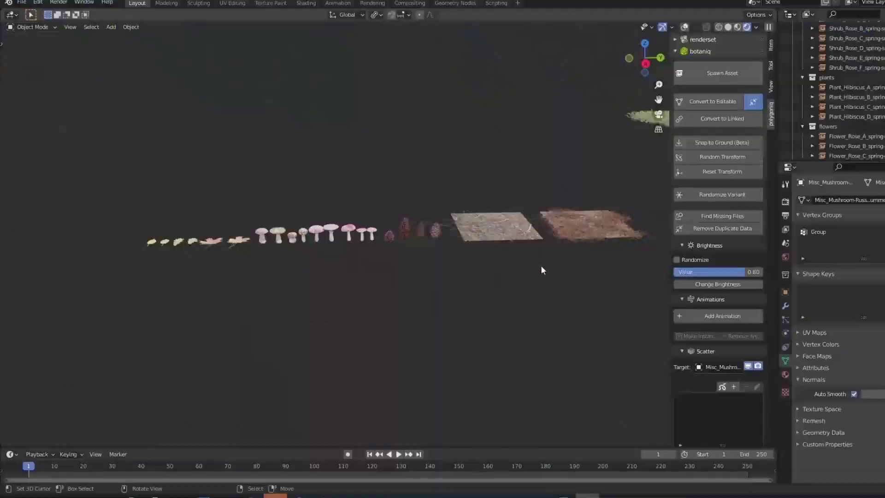
pyautogui.moveTo(466, 263); pyautogui.dragTo(348, 283, button='middle')
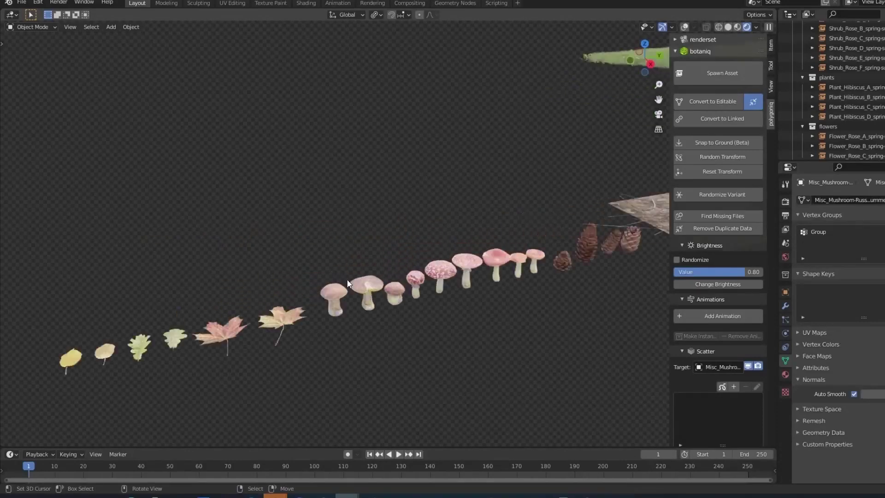
pyautogui.moveTo(550, 277); pyautogui.dragTo(125, 273, button='middle')
pyautogui.scroll(-5, 507, 273)
pyautogui.scroll(-5, 433, 276)
pyautogui.scroll(3, 451, 277)
pyautogui.scroll(1, 335, 272)
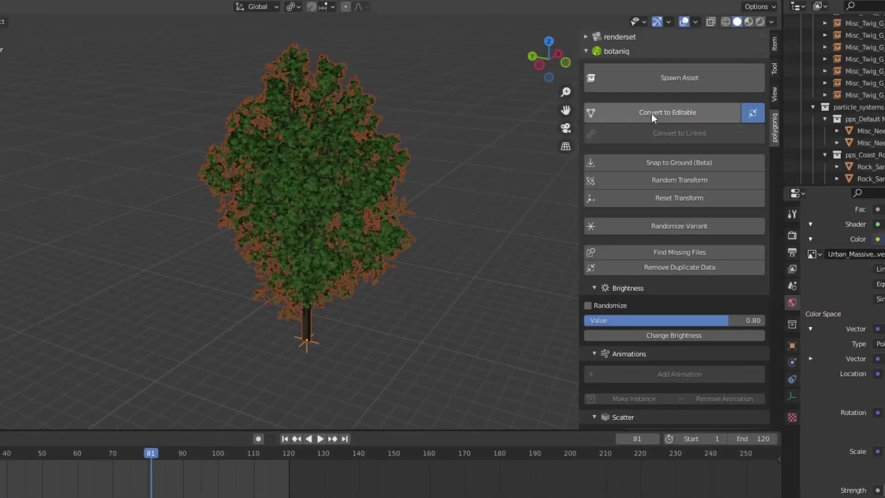
pyautogui.click(651, 113)
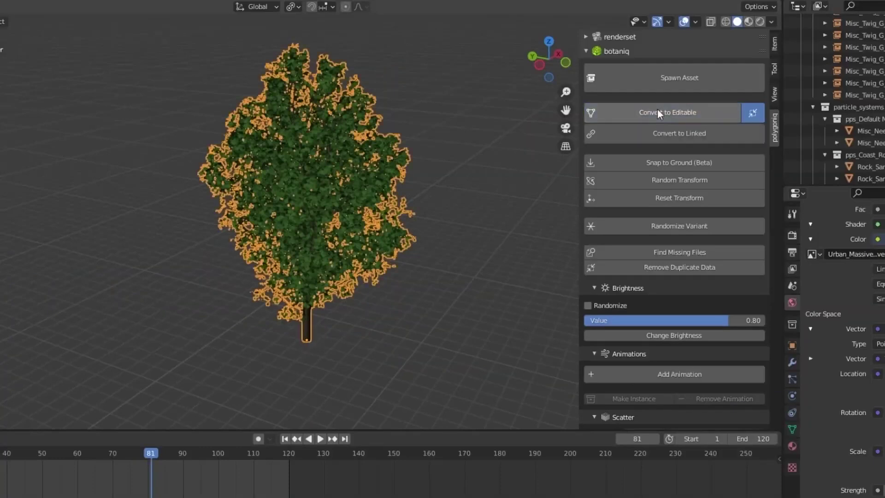
pyautogui.click(662, 375)
pyautogui.click(644, 398)
pyautogui.click(700, 399)
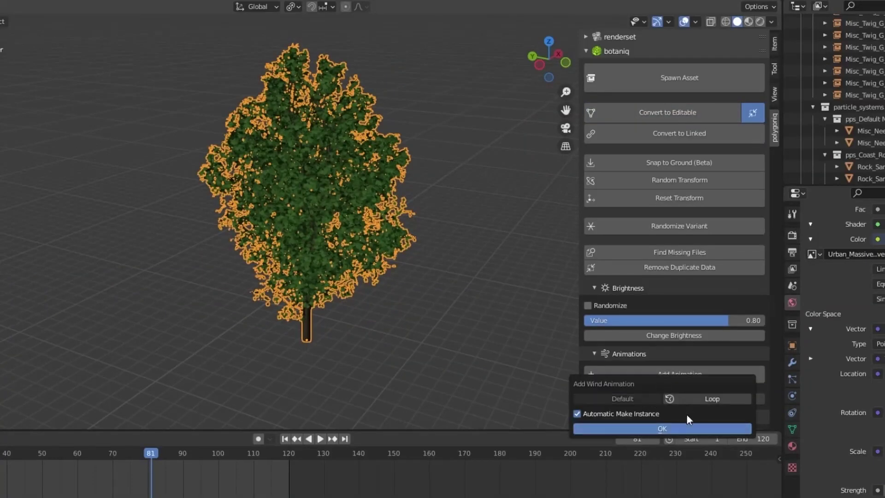
pyautogui.click(683, 427)
# Play the wind preview and set the bend_global Amplitude to 100.
pyautogui.press('space')
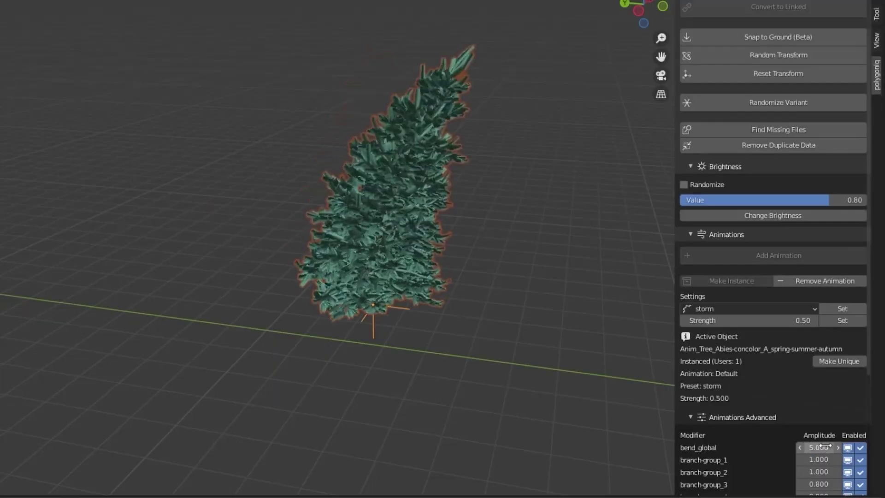
pyautogui.click(819, 447)
pyautogui.write('100')
pyautogui.press('Return')
pyautogui.moveTo(522, 341); pyautogui.dragTo(509, 316, button='middle')
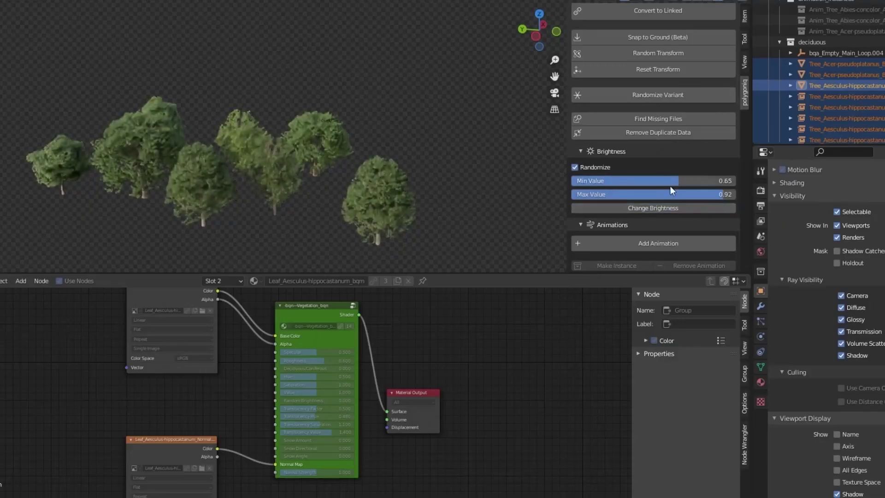
# Apply randomized brightness from 0.65 to 0.92 to the deciduous trees with Change Brightness.
pyautogui.click(668, 208)
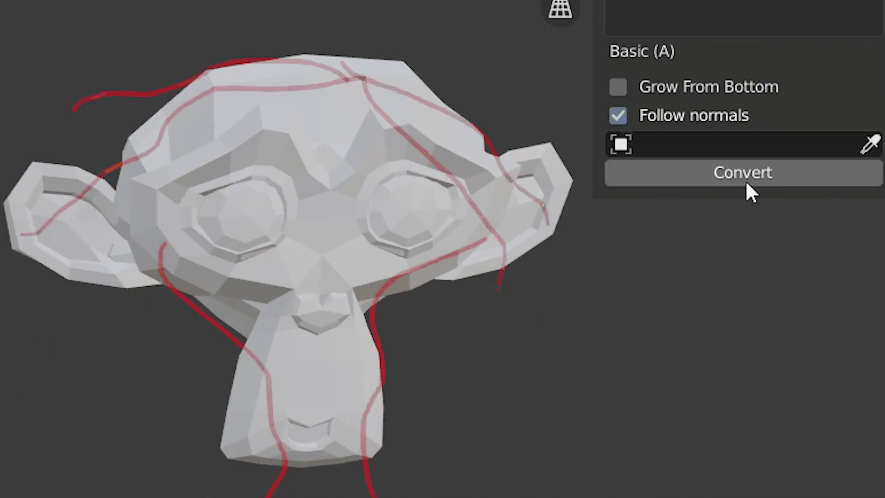
# Turn the drawn curves into vines, then create a plane scatter named 'mushrooms + pinecones'.
pyautogui.click(745, 180)
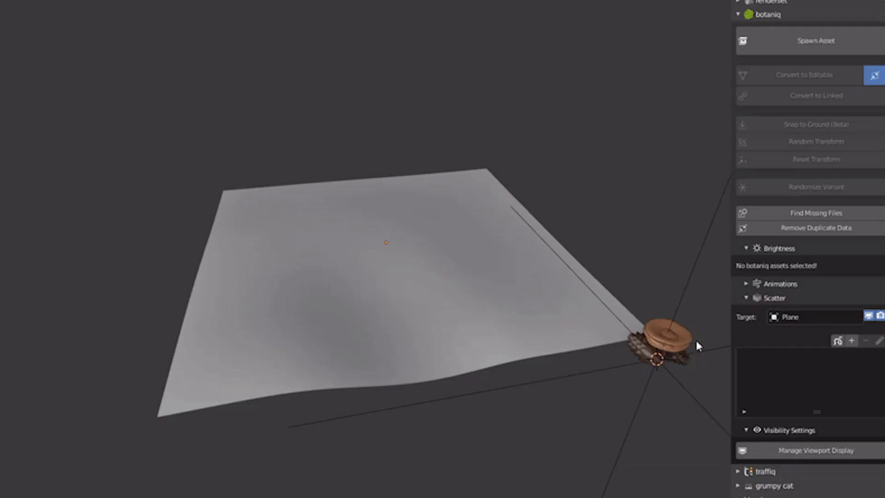
pyautogui.click(847, 339)
pyautogui.click(857, 379)
pyautogui.write('mushrooms')
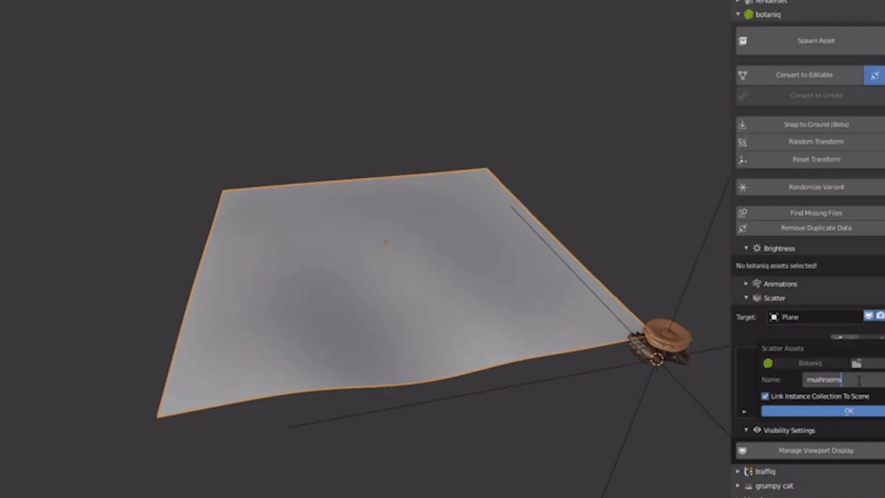
pyautogui.write(' + pinecones')
pyautogui.click(871, 410)
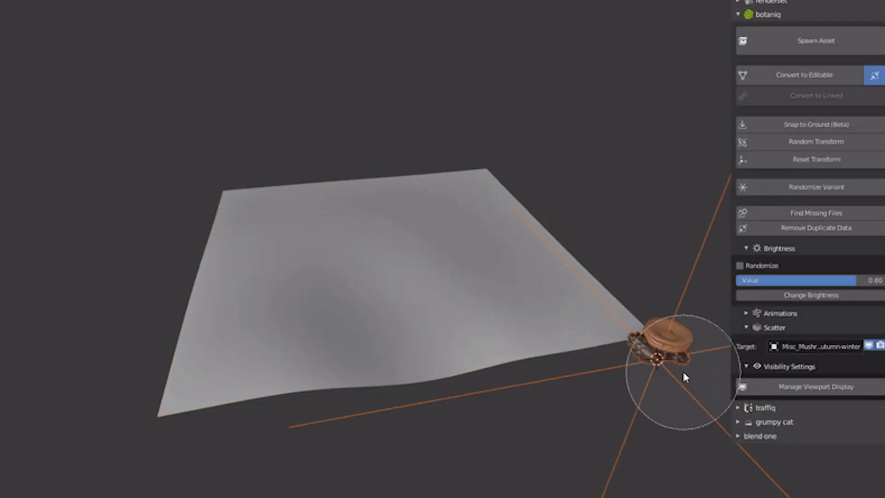
# Add mushroom and pinecone assets to the scatter and recalculate it to a sparser density.
pyautogui.click(812, 78)
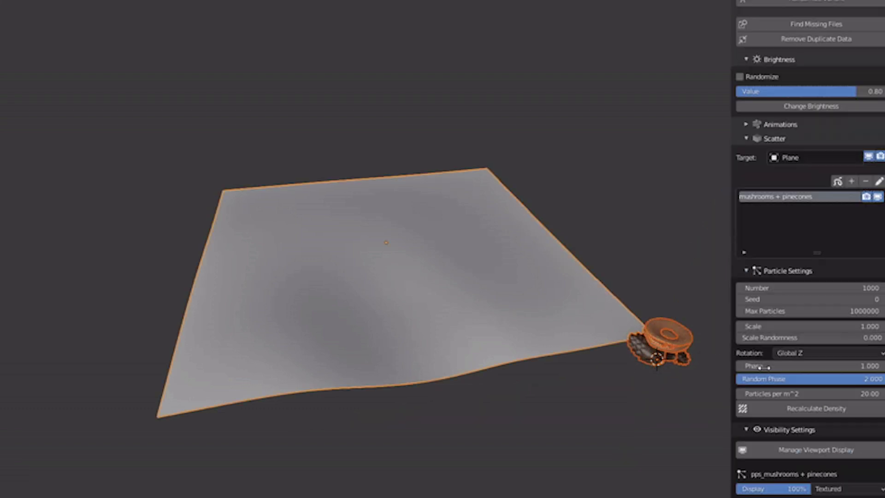
pyautogui.scroll(-8, 783, 364)
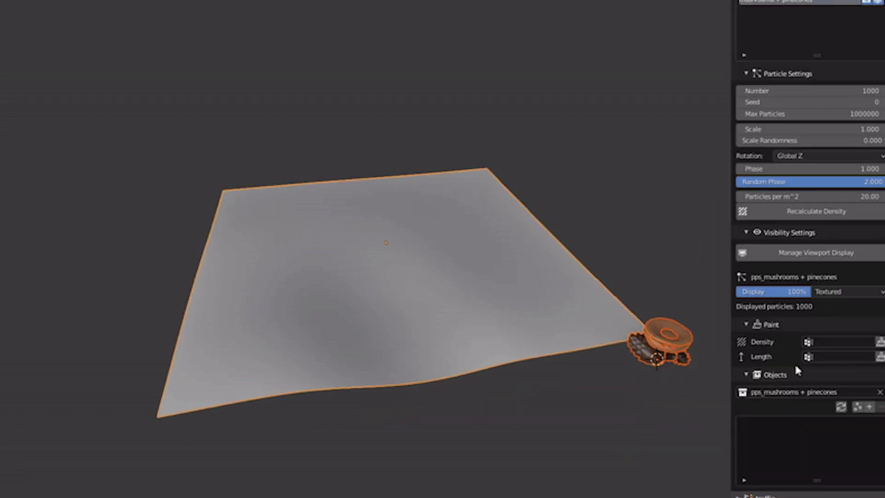
pyautogui.click(857, 408)
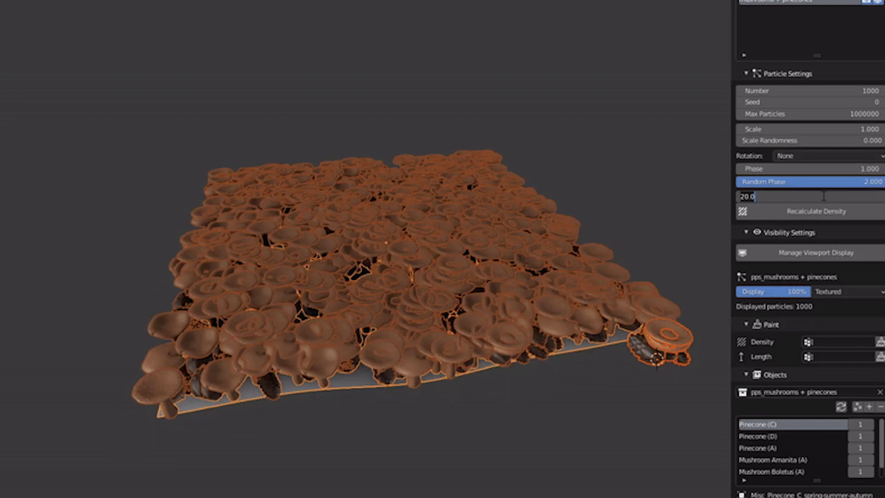
pyautogui.click(813, 213)
pyautogui.click(614, 183)
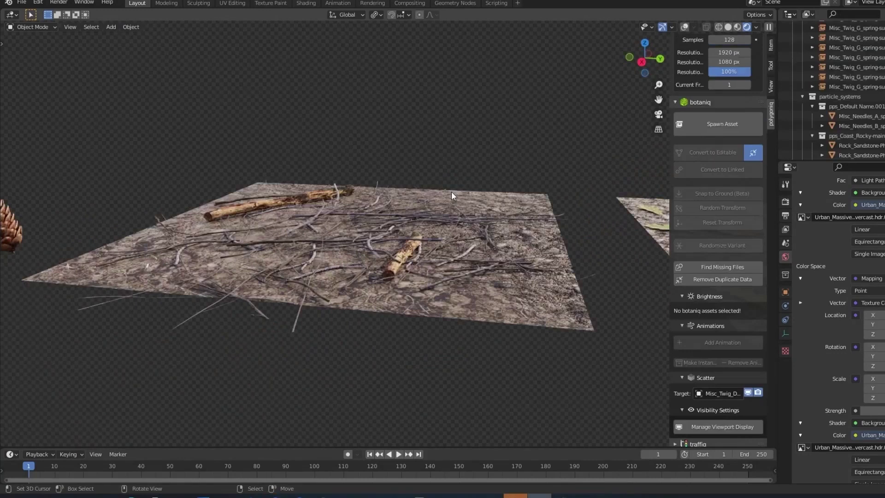
pyautogui.moveTo(451, 191); pyautogui.dragTo(452, 259, button='middle')
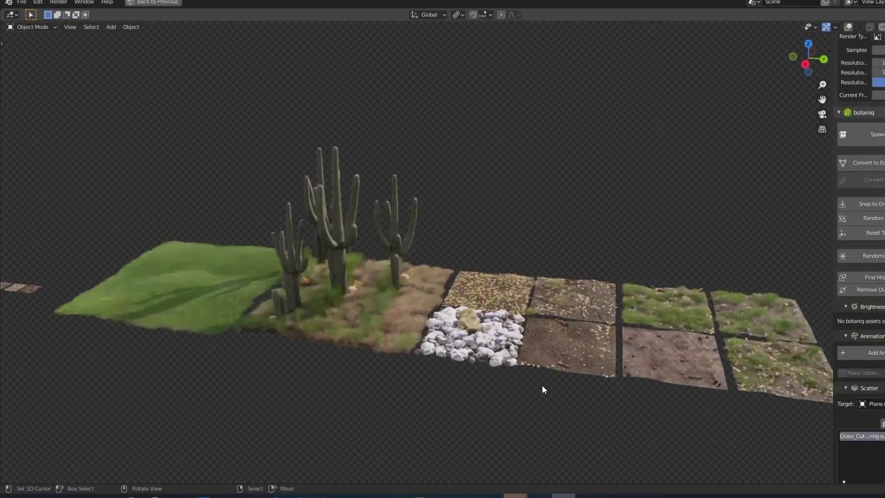
pyautogui.moveTo(542, 385); pyautogui.dragTo(536, 435, button='middle')
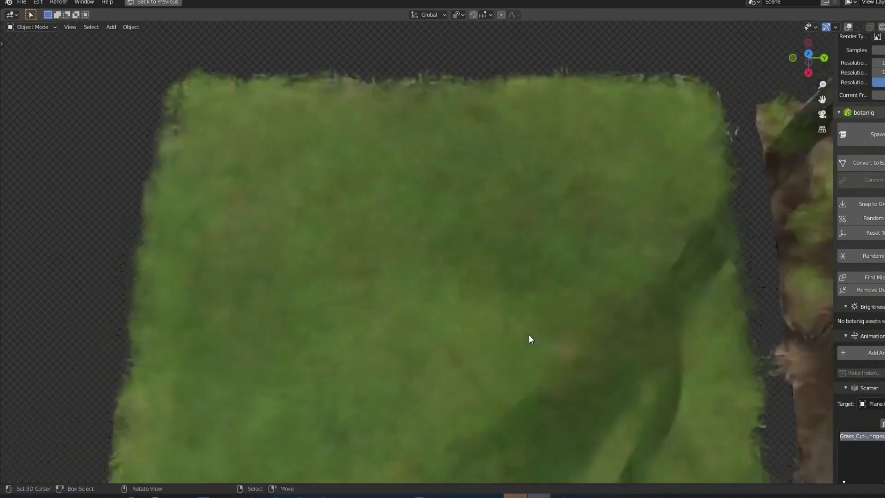
pyautogui.moveTo(529, 334); pyautogui.dragTo(526, 283, button='middle')
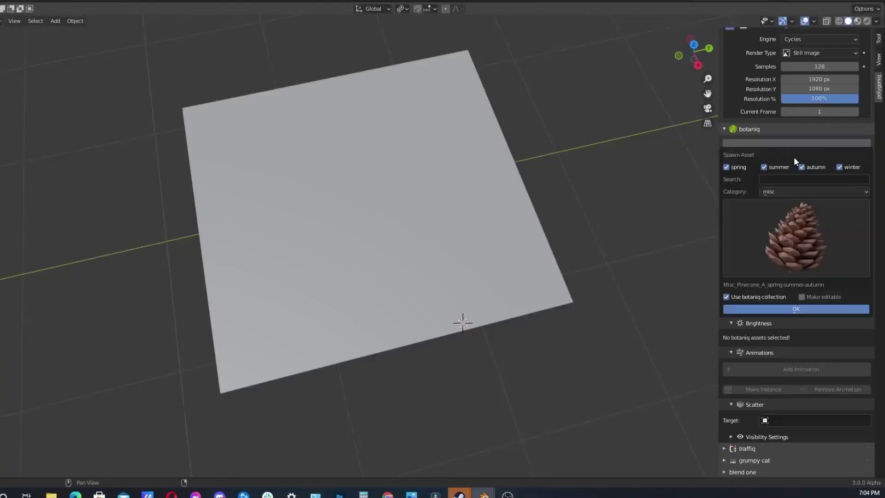
# Spawn the Pinecone_D asset from the asset preview grid.
pyautogui.press('Return')
pyautogui.click(801, 154)
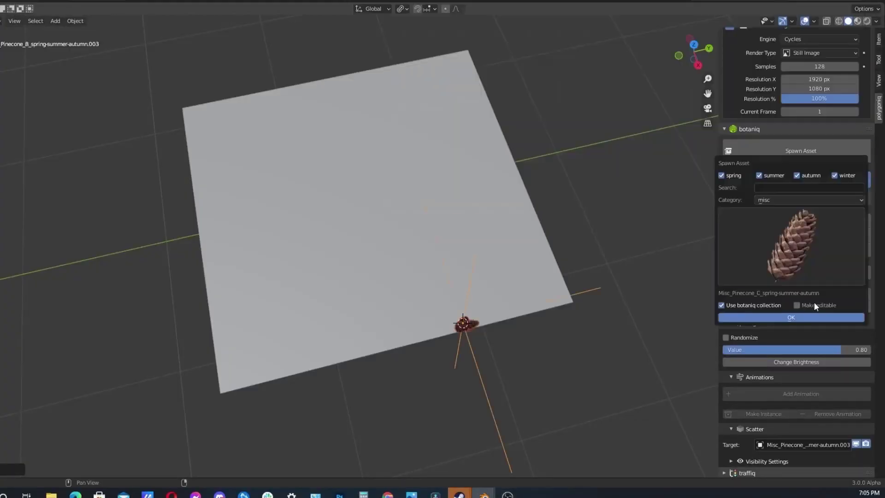
pyautogui.click(772, 237)
pyautogui.click(599, 89)
pyautogui.click(760, 316)
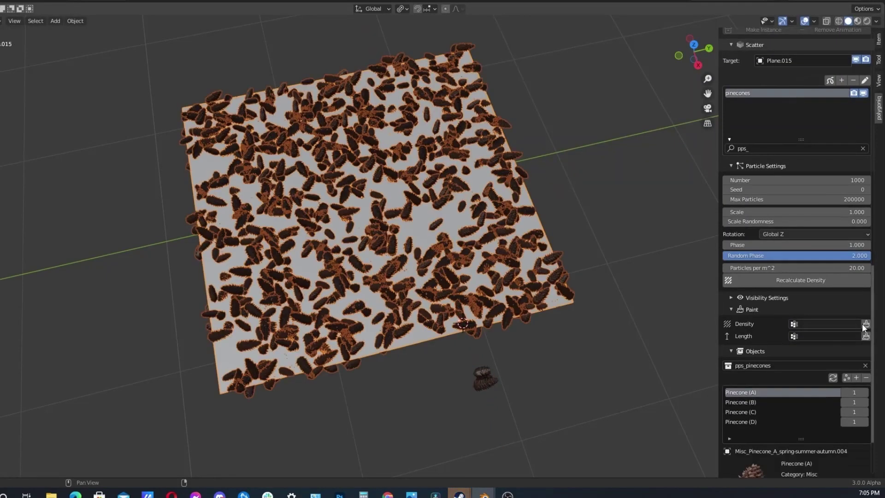
# Paint pinecone density across the plane, keeping the centre clear.
pyautogui.click(864, 325)
pyautogui.moveTo(519, 292)
pyautogui.mouseDown()
pyautogui.moveTo(252, 168)
pyautogui.moveTo(178, 296)
pyautogui.moveTo(300, 164)
pyautogui.mouseUp()
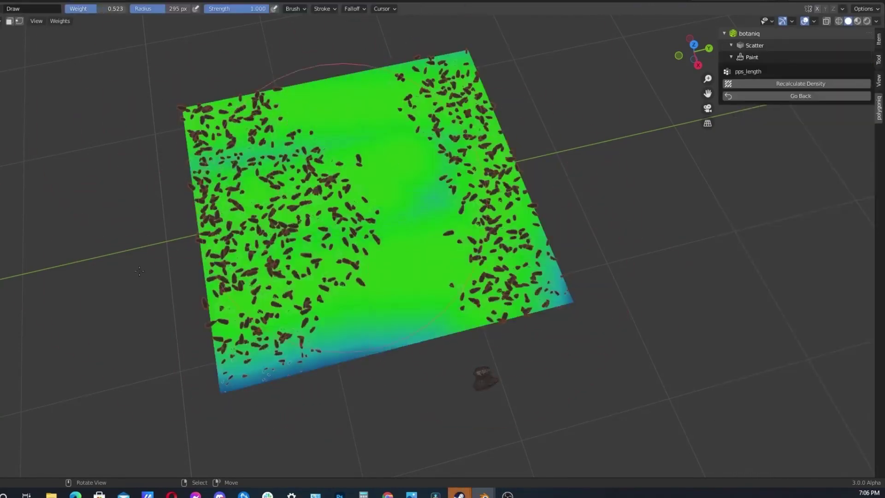
pyautogui.moveTo(139, 271)
pyautogui.mouseDown()
pyautogui.moveTo(187, 147)
pyautogui.moveTo(258, 295)
pyautogui.moveTo(497, 272)
pyautogui.moveTo(456, 129)
pyautogui.mouseUp()
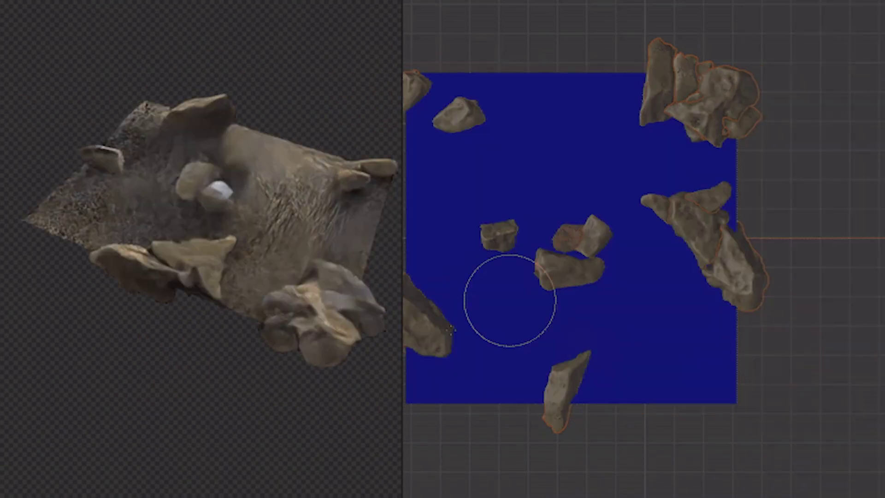
# Finish the rock scatter, then set Rotation to None and density to 10 and recalculate.
pyautogui.moveTo(510, 297); pyautogui.dragTo(498, 354)
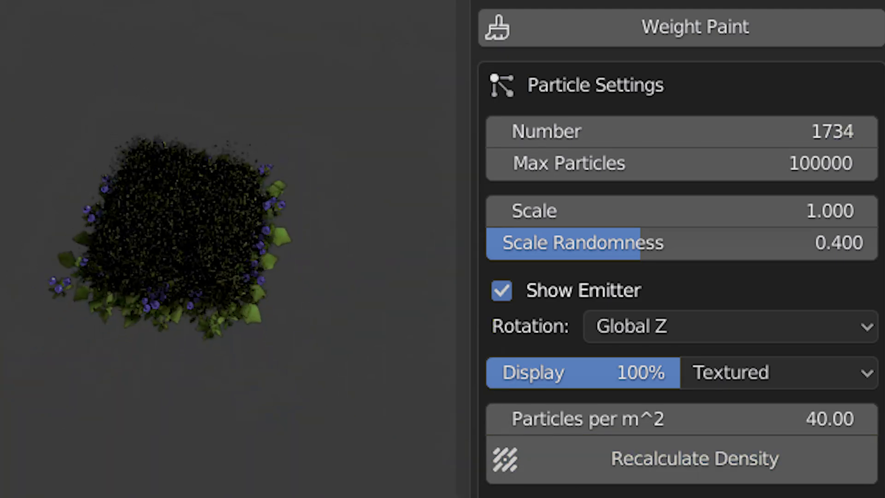
pyautogui.click(580, 458)
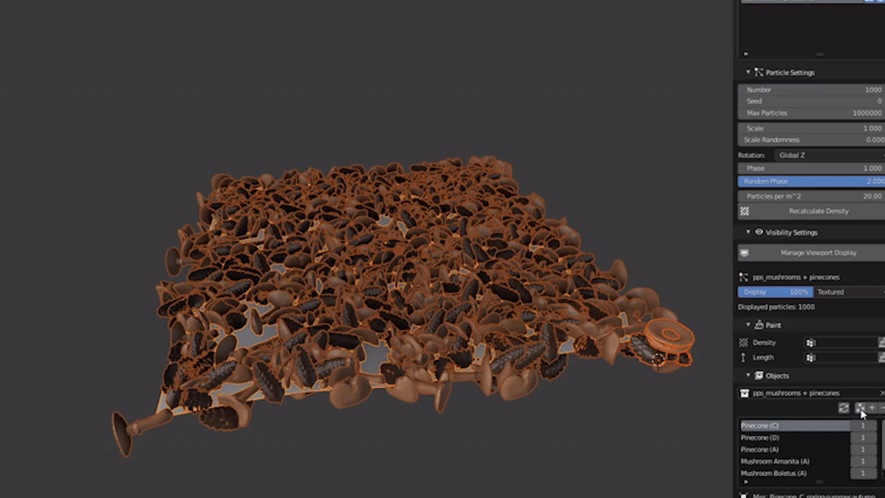
pyautogui.click(828, 155)
pyautogui.click(760, 169)
pyautogui.click(747, 196)
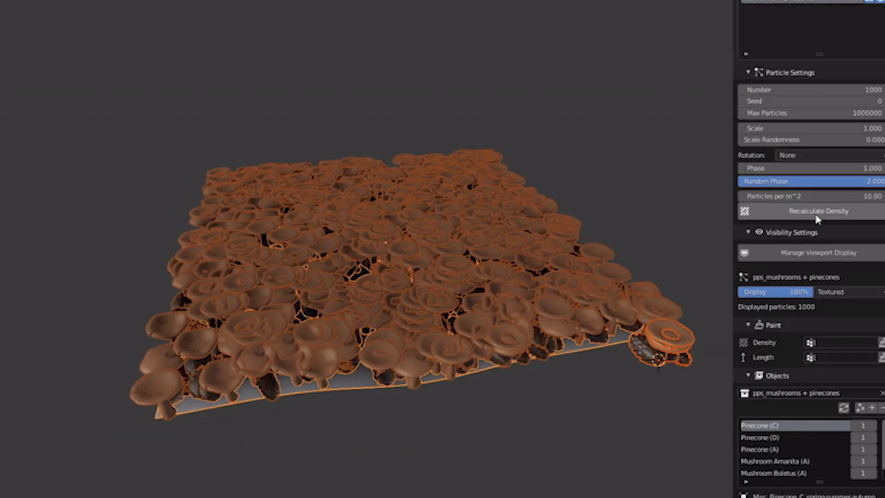
pyautogui.click(818, 212)
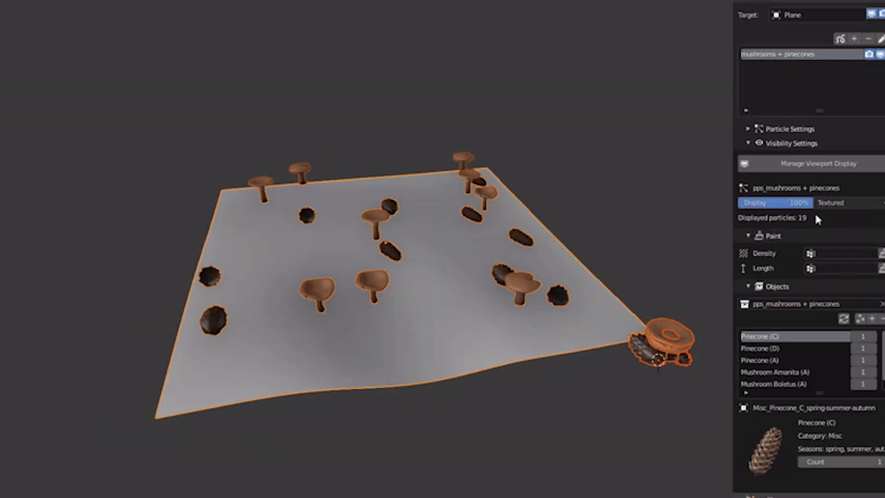
pyautogui.click(614, 179)
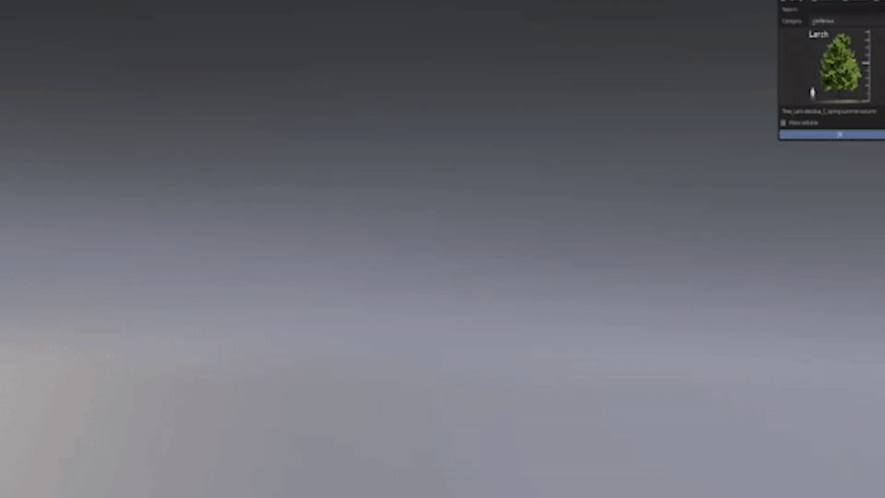
# Spawn an Umbrella Pine, a White Fir, another fir and a Larch from the tree thumbnails.
pyautogui.click(829, 64)
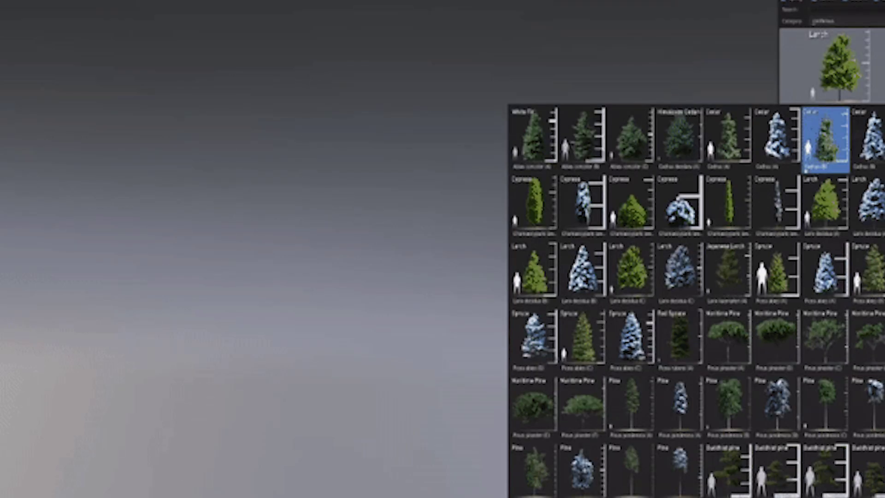
pyautogui.click(825, 337)
pyautogui.click(839, 134)
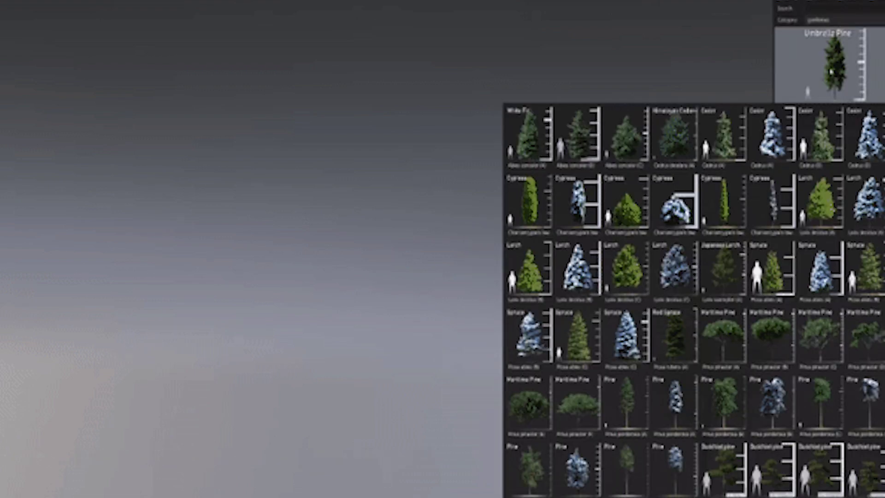
pyautogui.click(516, 156)
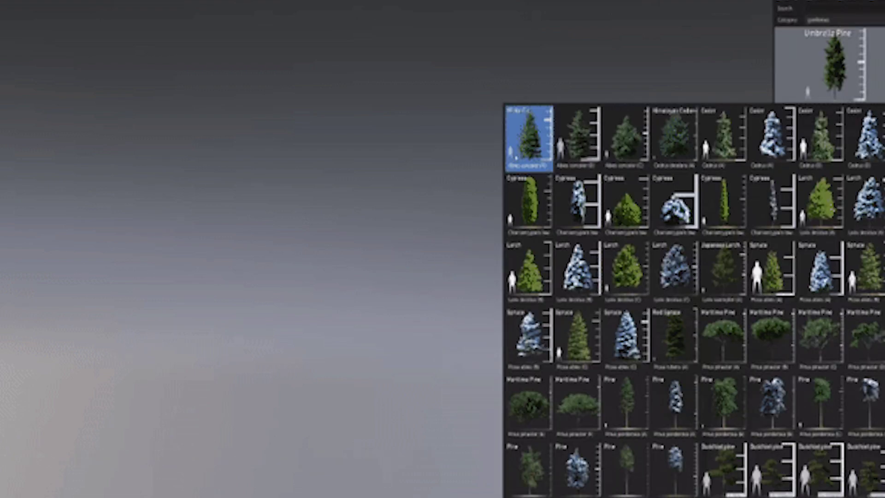
pyautogui.click(829, 132)
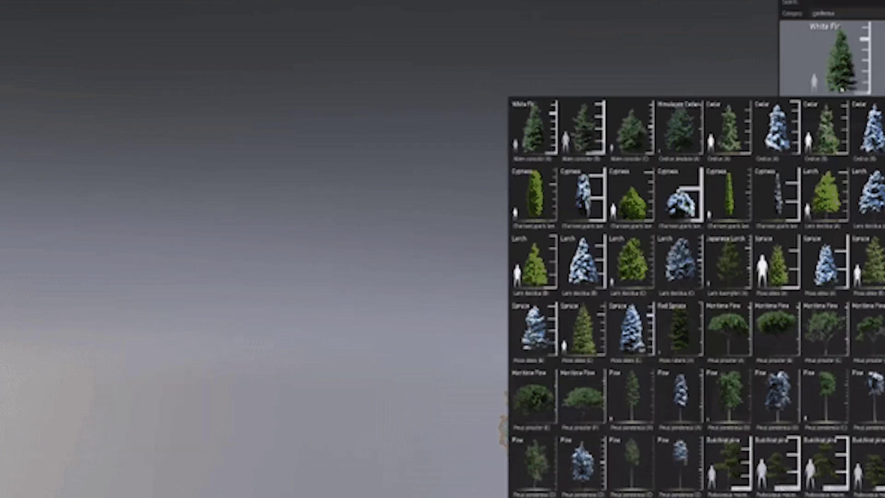
pyautogui.click(583, 129)
pyautogui.click(849, 130)
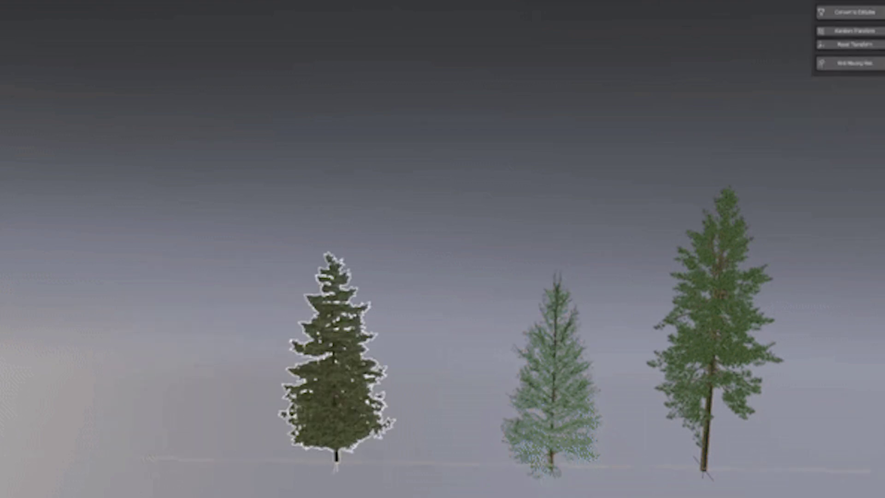
pyautogui.click(852, 12)
pyautogui.click(855, 70)
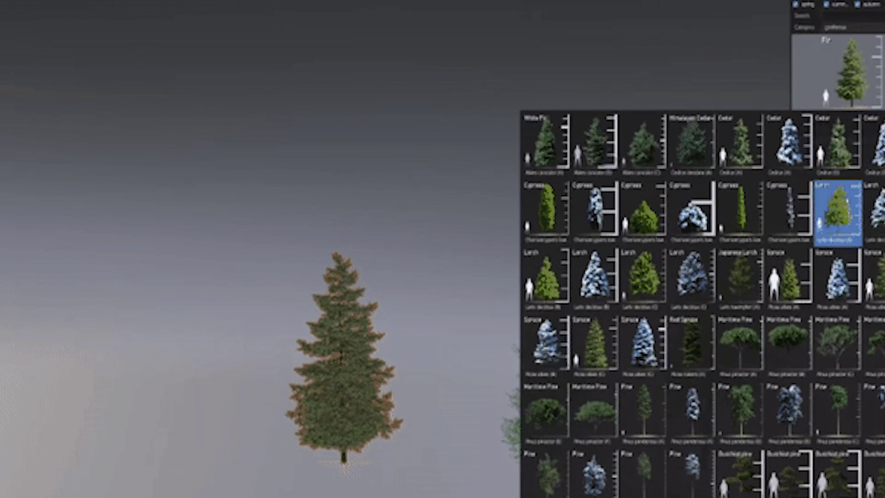
pyautogui.click(836, 216)
pyautogui.click(849, 138)
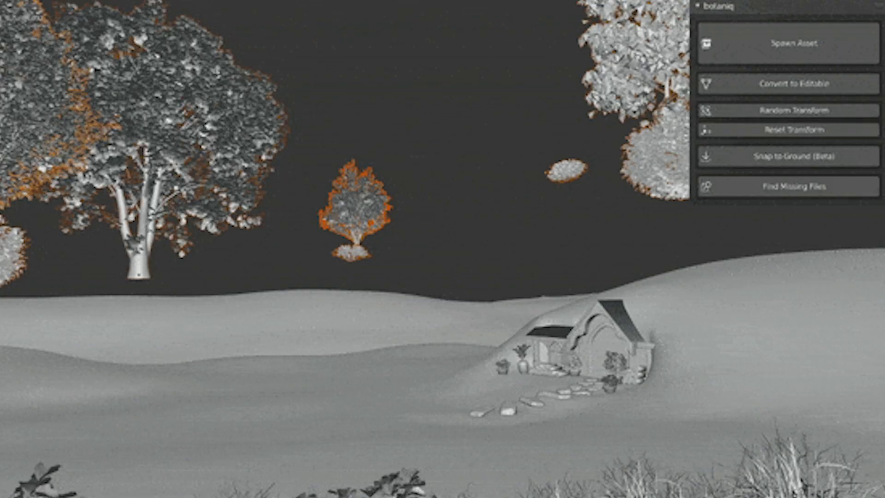
# Snap the floating trees and bushes onto the terrain with Snap to Ground, then deselect.
pyautogui.click(767, 156)
pyautogui.click(510, 216)
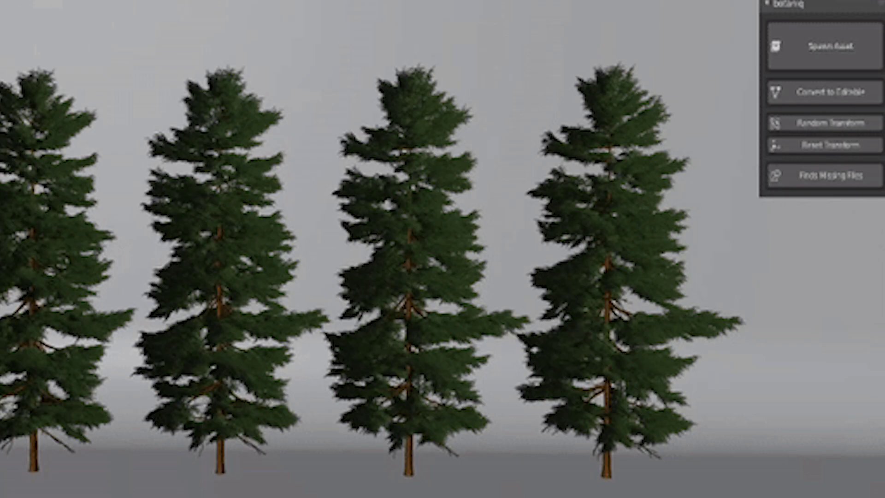
# Select all four pines, apply Random Transform five times, then Reset Transform.
pyautogui.click(605, 262)
pyautogui.keyDown('shift'); pyautogui.click(446, 251); pyautogui.keyUp('shift')
pyautogui.keyDown('shift'); pyautogui.click(190, 285); pyautogui.keyUp('shift')
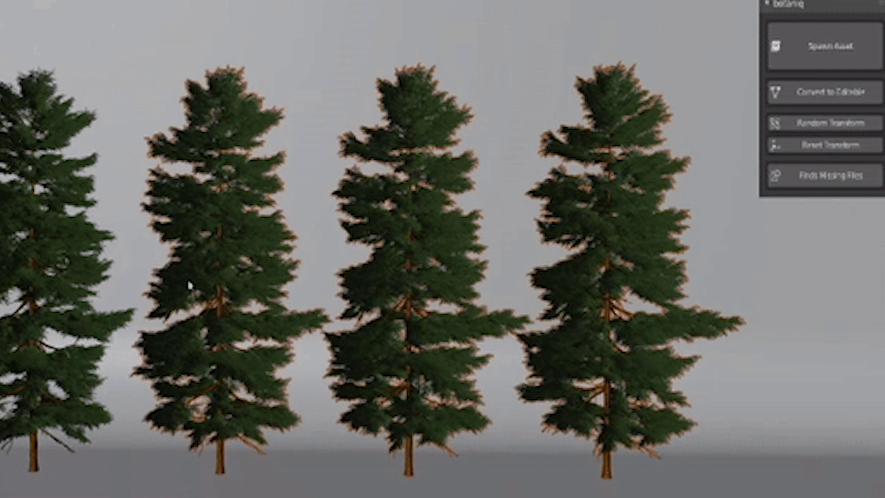
pyautogui.keyDown('shift'); pyautogui.click(73, 272); pyautogui.keyUp('shift')
pyautogui.click(830, 129)
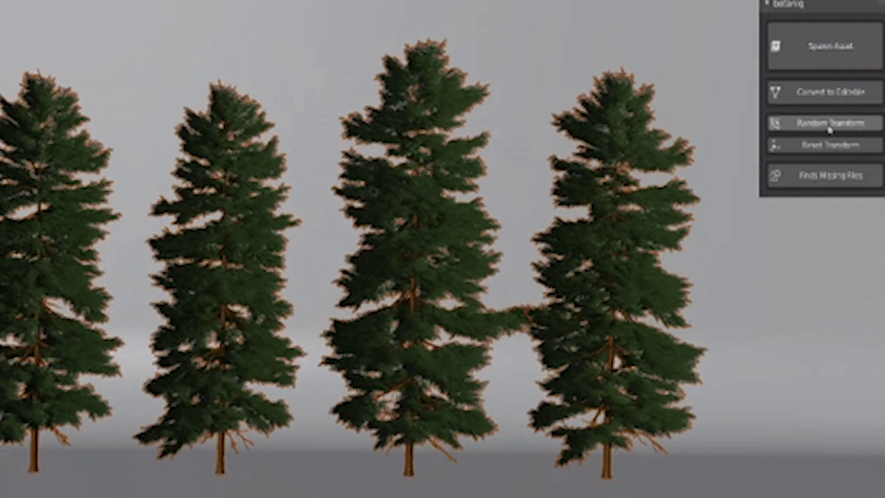
pyautogui.click(830, 129)
pyautogui.click(829, 129)
pyautogui.click(829, 129)
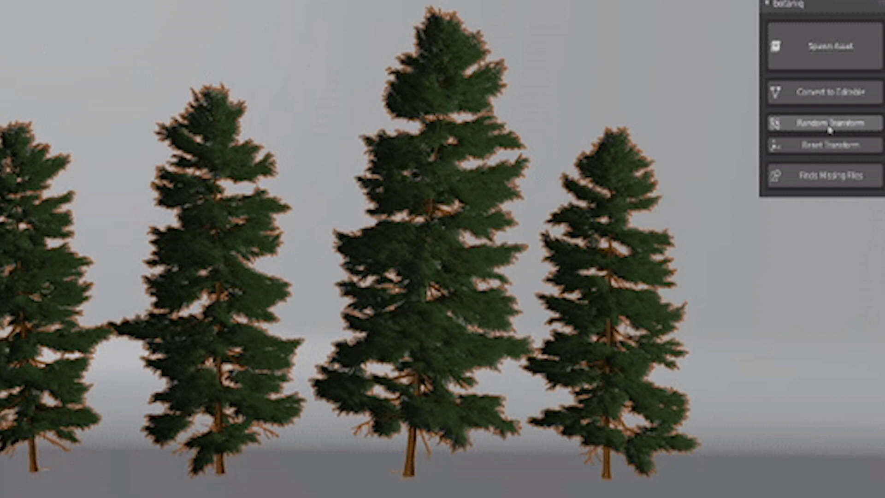
pyautogui.click(829, 129)
pyautogui.click(831, 145)
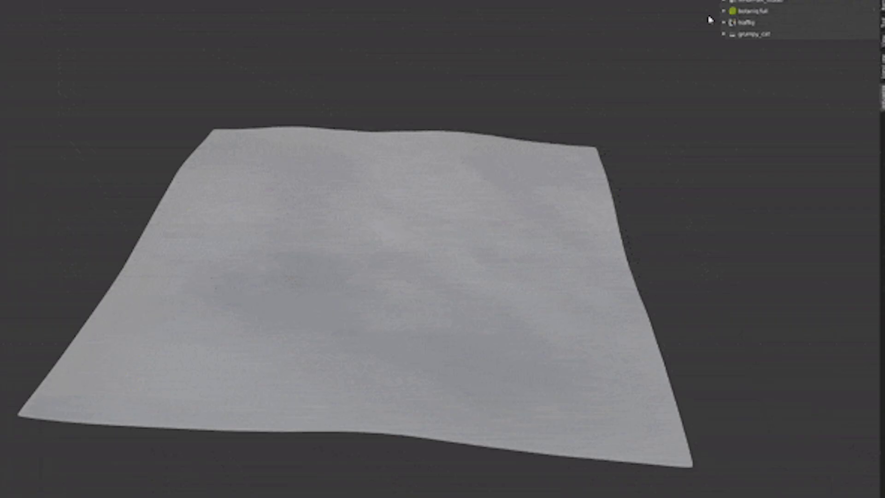
# Start a new Scatter Assets system on the plane using the Grass category.
pyautogui.click(712, 17)
pyautogui.click(801, 63)
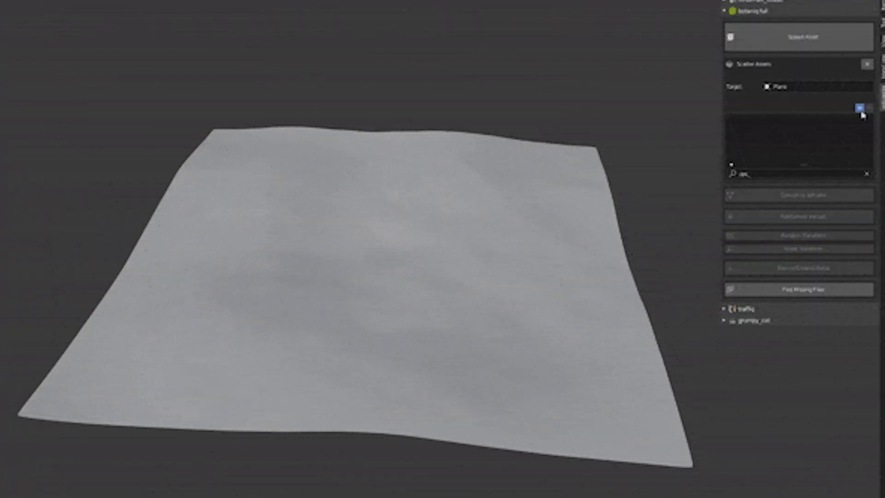
pyautogui.click(833, 163)
pyautogui.click(834, 174)
pyautogui.click(816, 198)
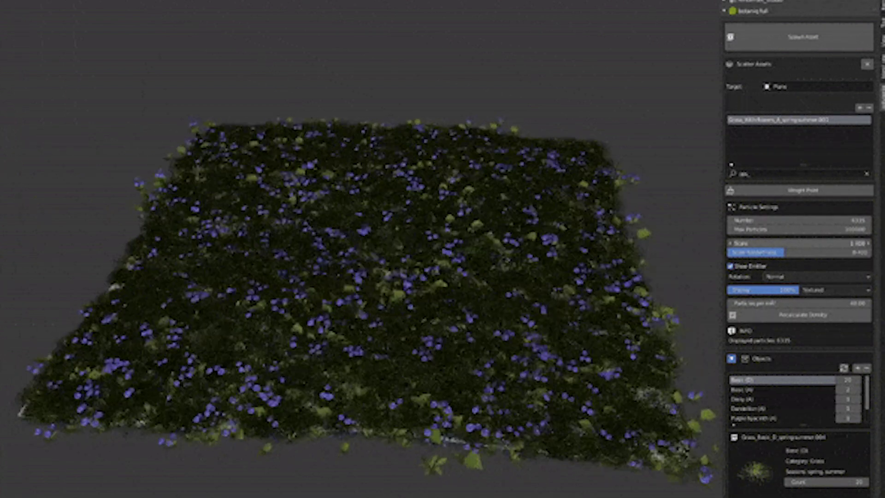
# Raise Scale Randomness to about 0.72, increase grass weights, and add a purple flower asset.
pyautogui.moveTo(784, 252); pyautogui.dragTo(832, 252)
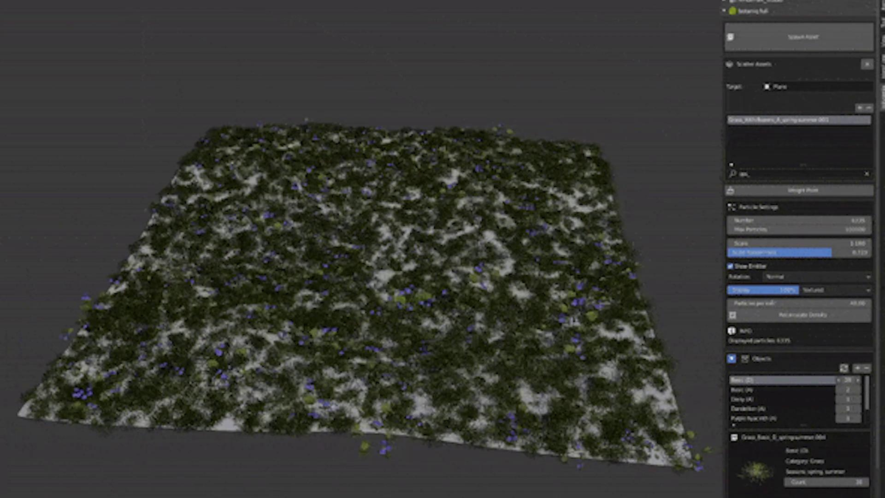
pyautogui.moveTo(848, 380); pyautogui.dragTo(848, 399)
pyautogui.click(751, 418)
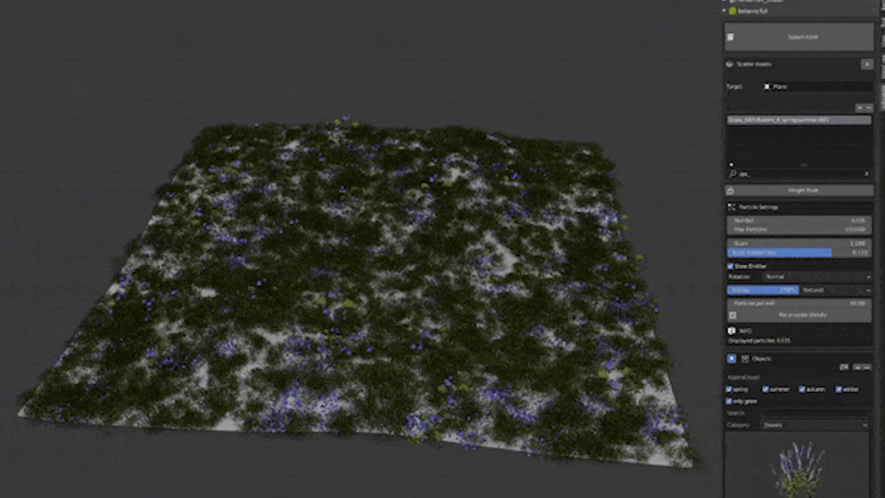
pyautogui.click(755, 470)
pyautogui.click(620, 258)
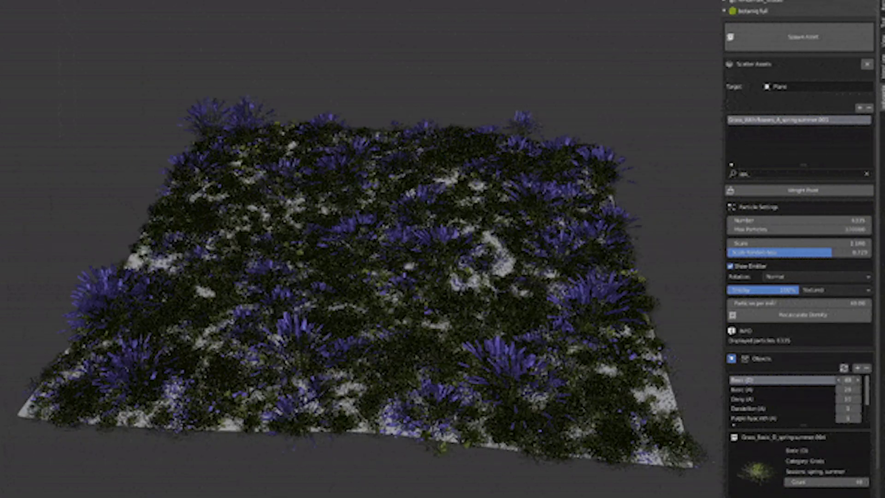